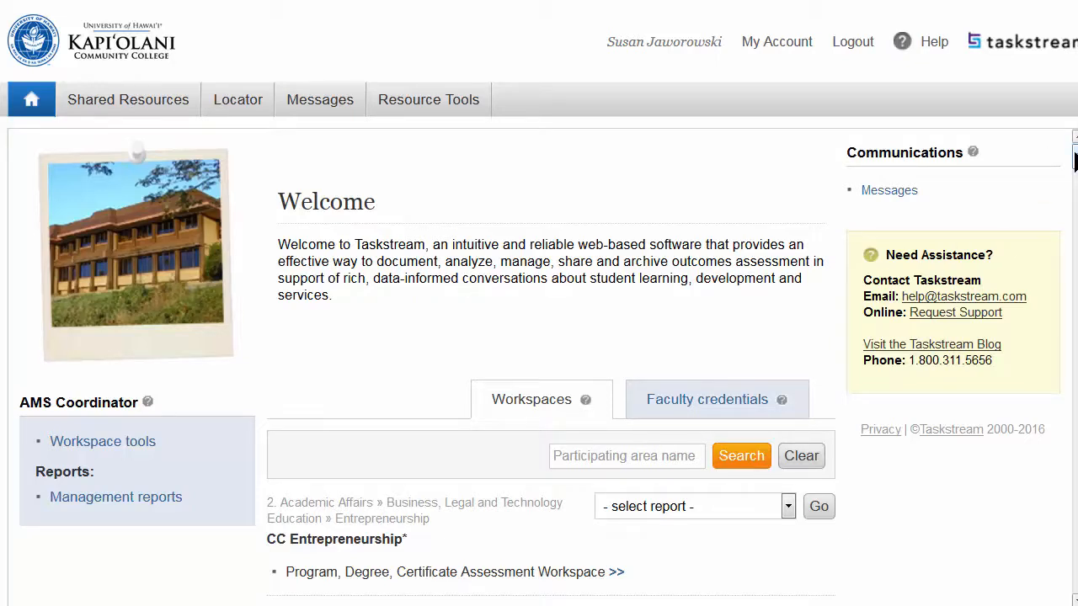
# Open the Course Assessment Workspace for LAW 111 Litigation and go to its Learning Outcomes requirement.
pyautogui.moveTo(1075, 160); pyautogui.dragTo(1074, 483)
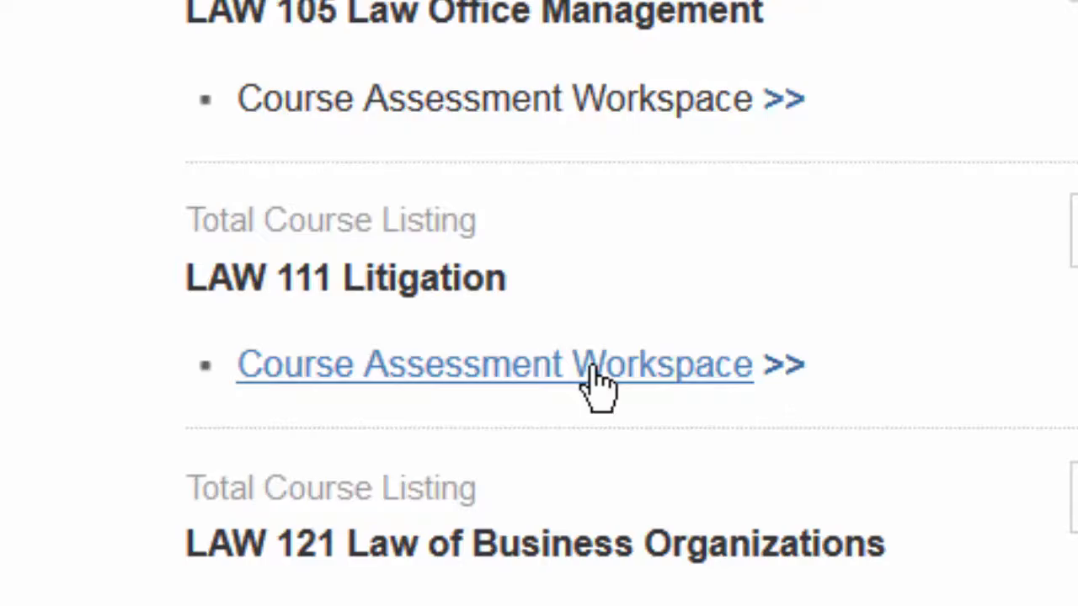
pyautogui.click(593, 371)
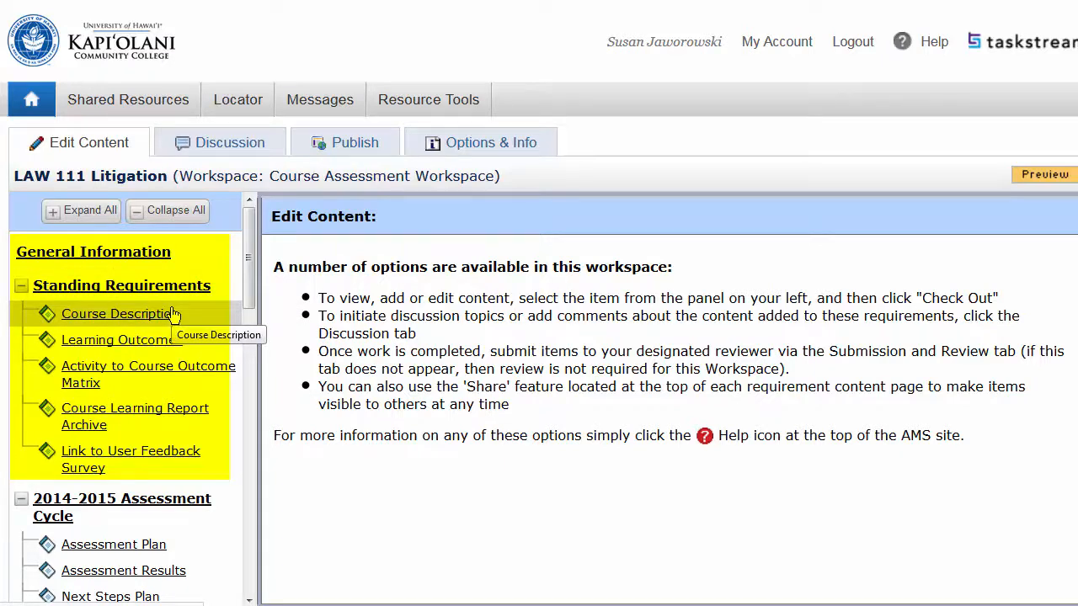
pyautogui.click(123, 340)
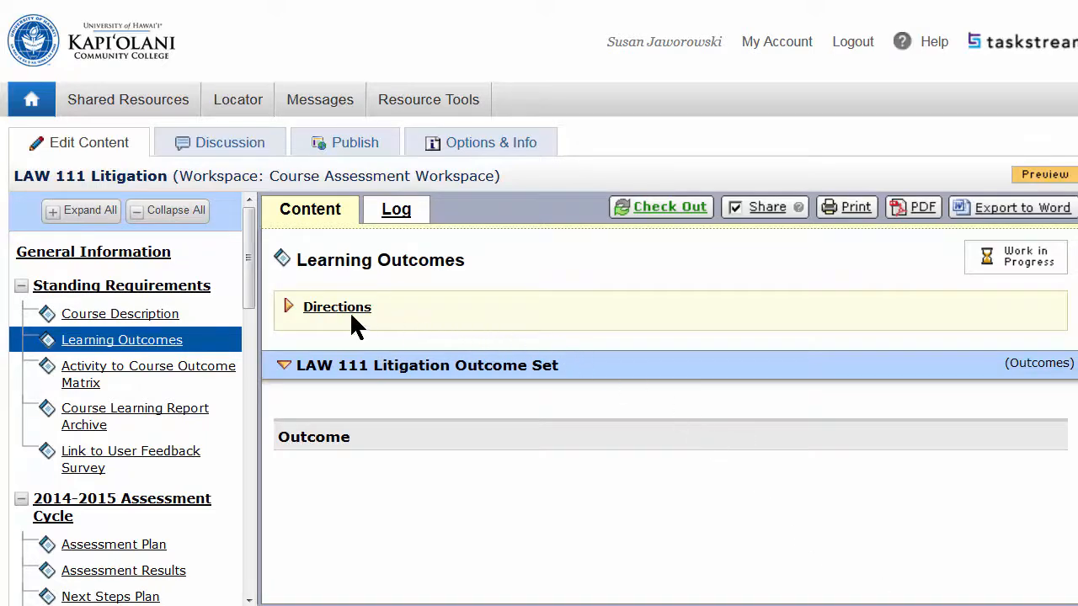
# Review the directions for Learning Outcomes, close them, and check out the area for editing.
pyautogui.click(287, 310)
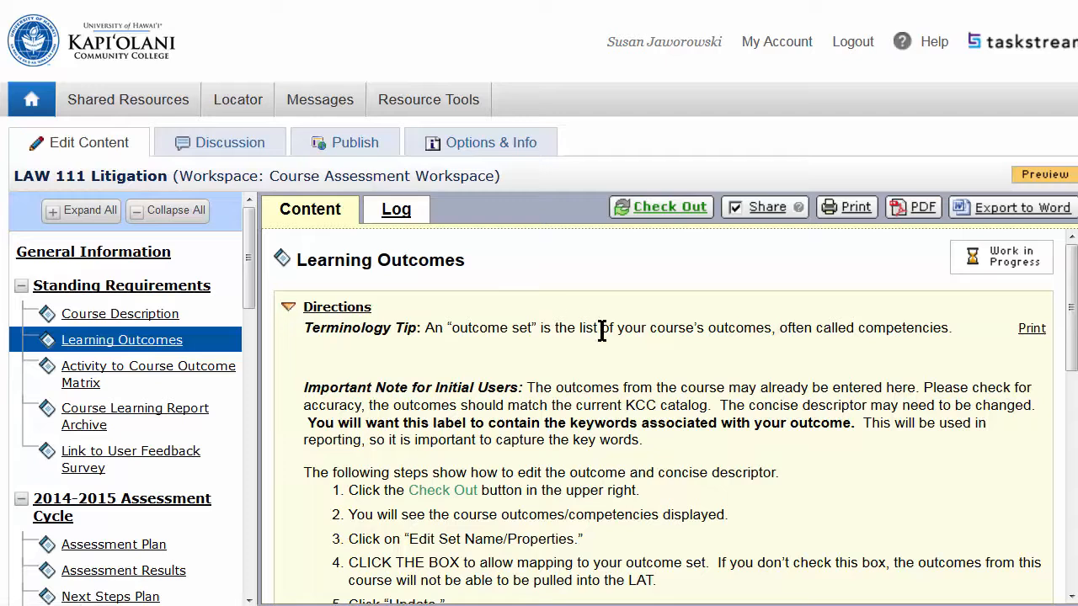
pyautogui.click(288, 309)
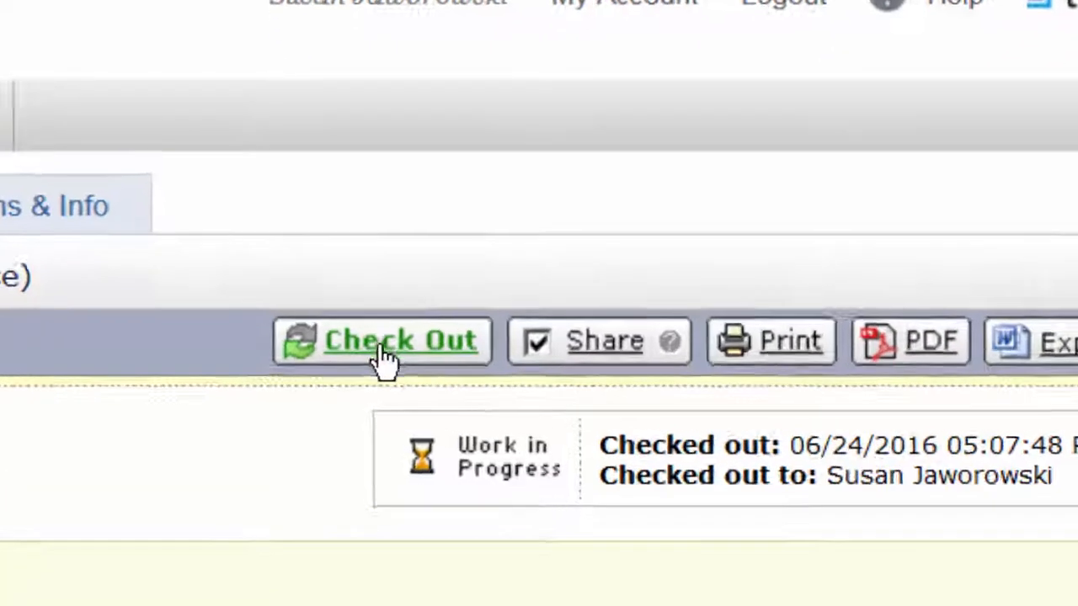
pyautogui.click(379, 356)
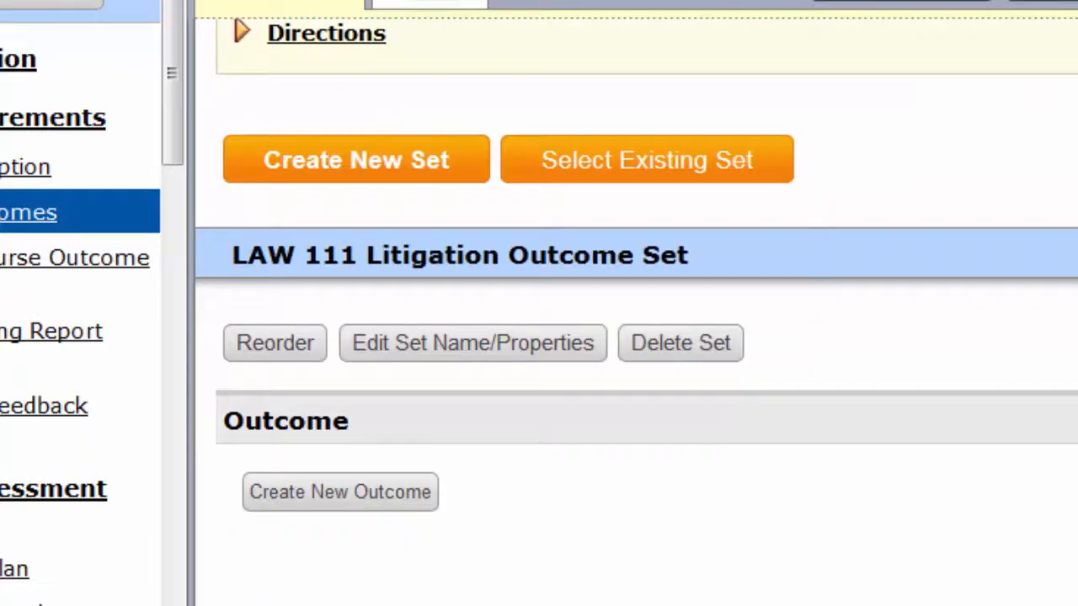
# Create a new outcome set named "LAW 111 Litigation outcome set" with alignment/mapping allowed.
pyautogui.scroll(2, 380, 160)
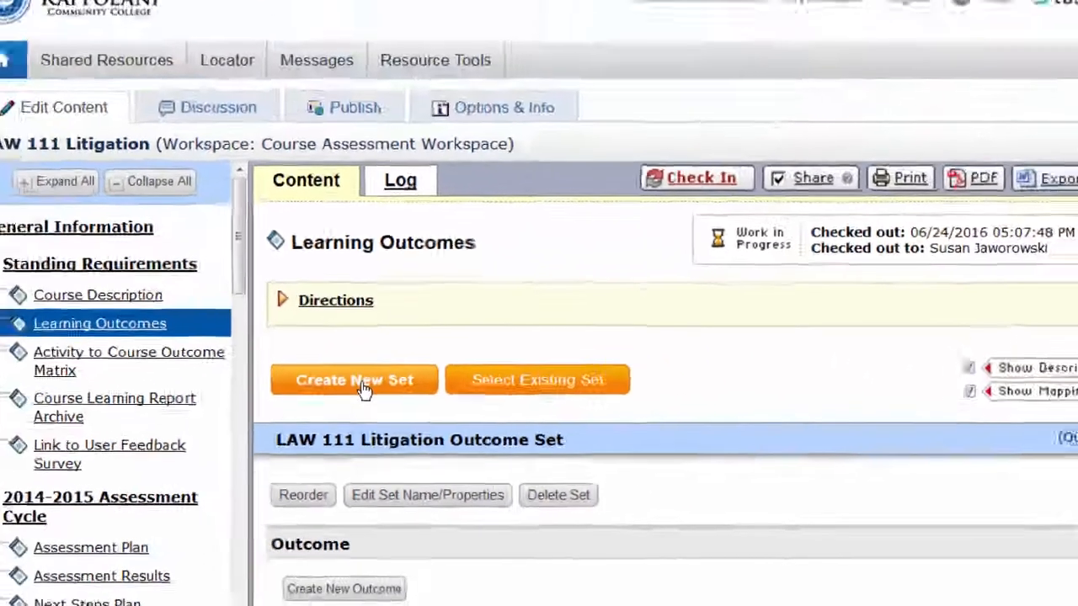
pyautogui.click(373, 317)
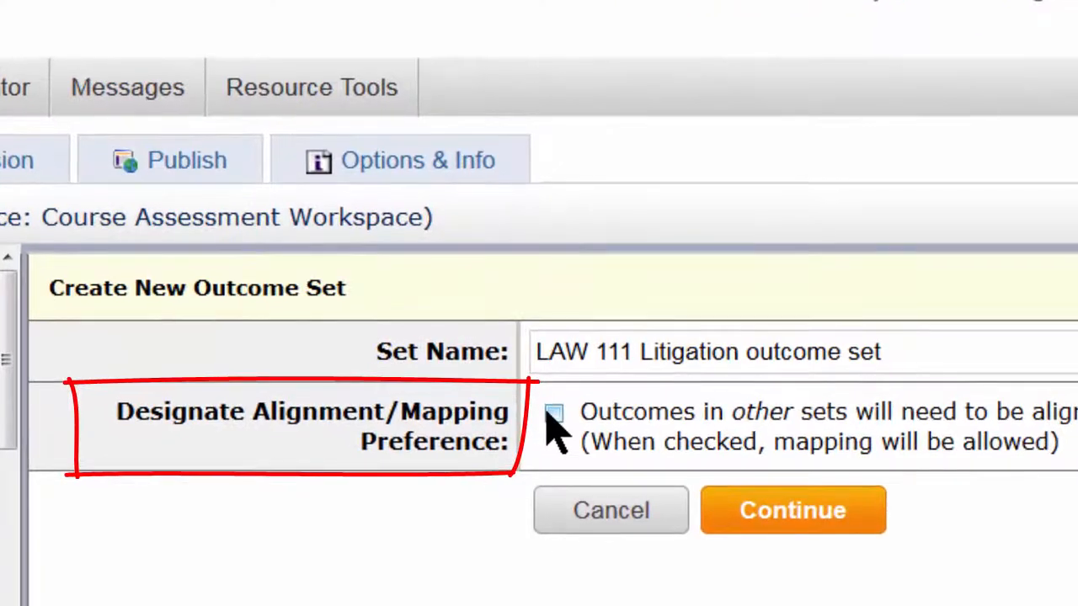
pyautogui.click(552, 413)
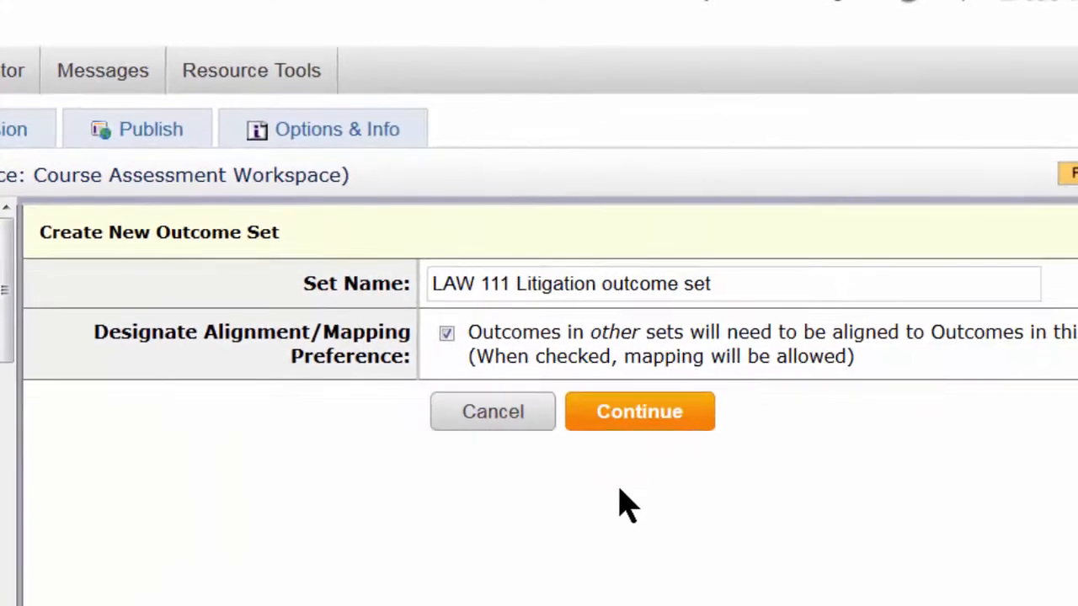
pyautogui.click(633, 418)
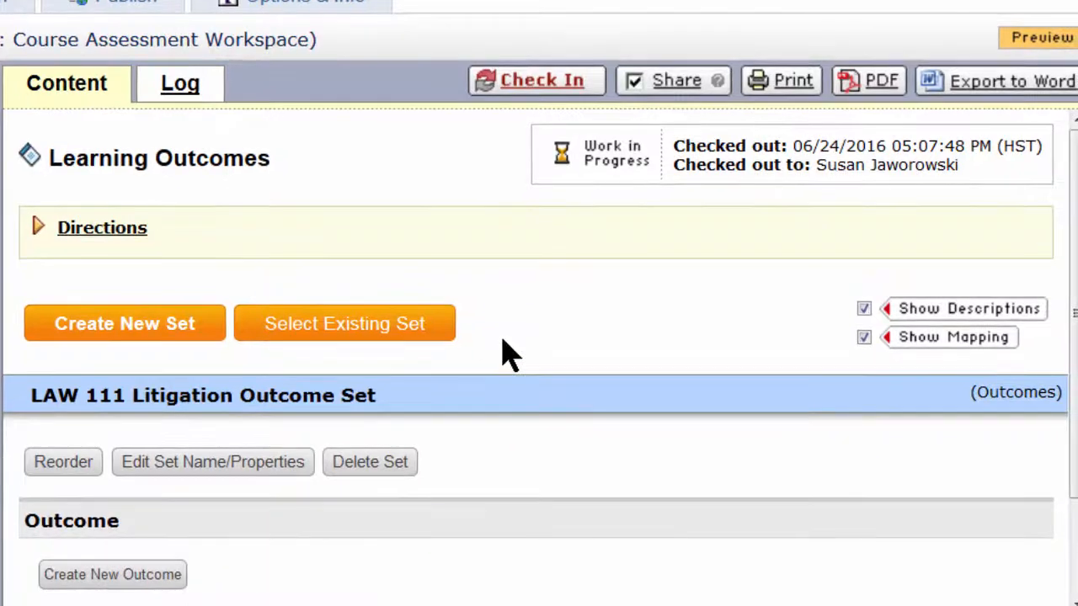
# Start a new outcome in the LAW 111 set and copy "Explain the stages of lawsuits and court jurisdiction." from the course catalog PDF.
pyautogui.scroll(-2, 506, 354)
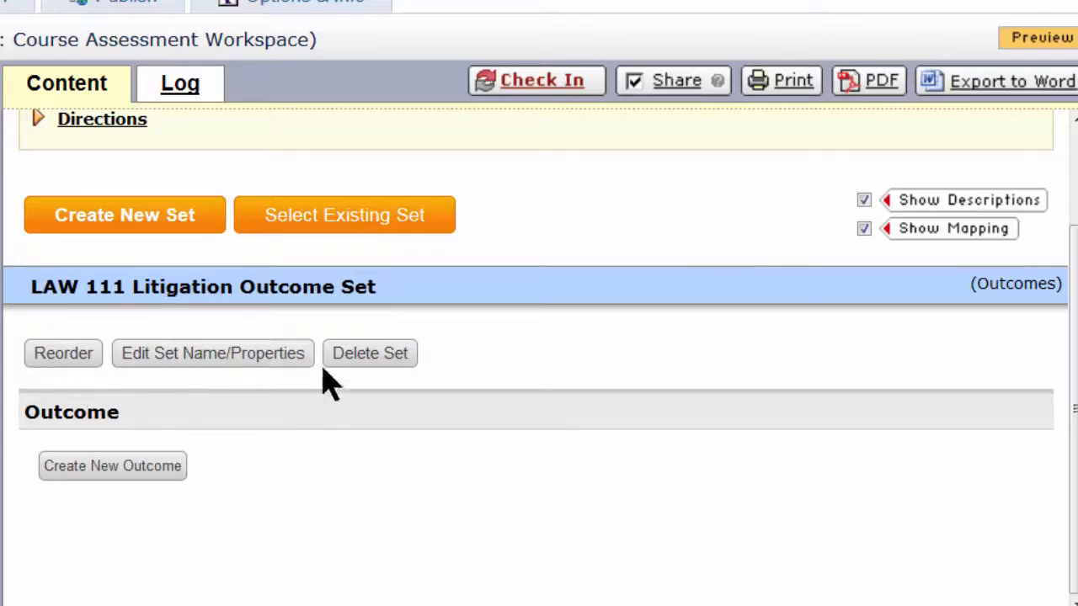
pyautogui.click(375, 355)
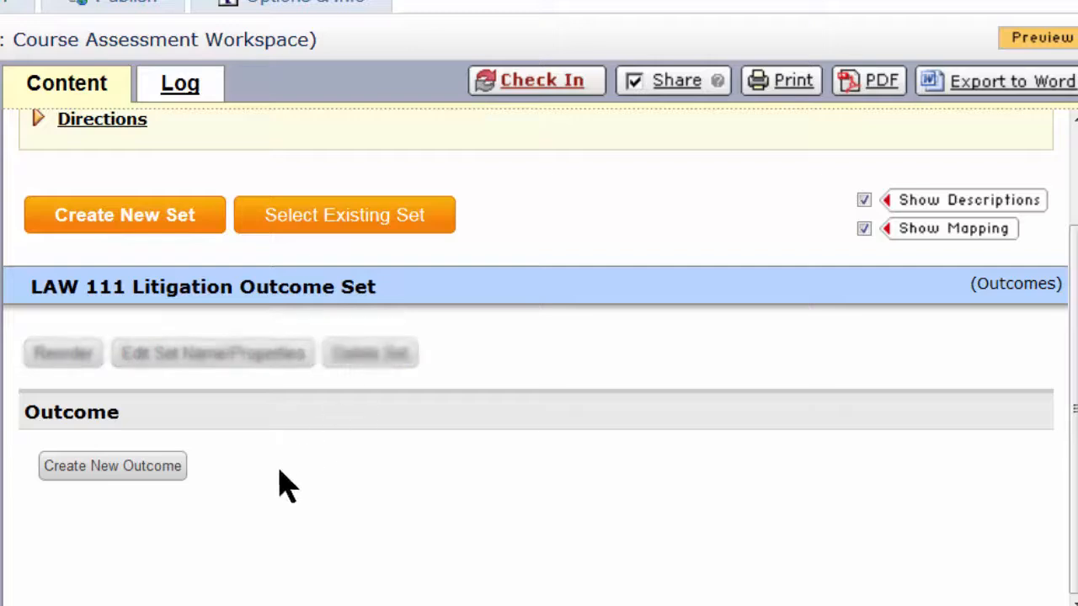
pyautogui.click(114, 469)
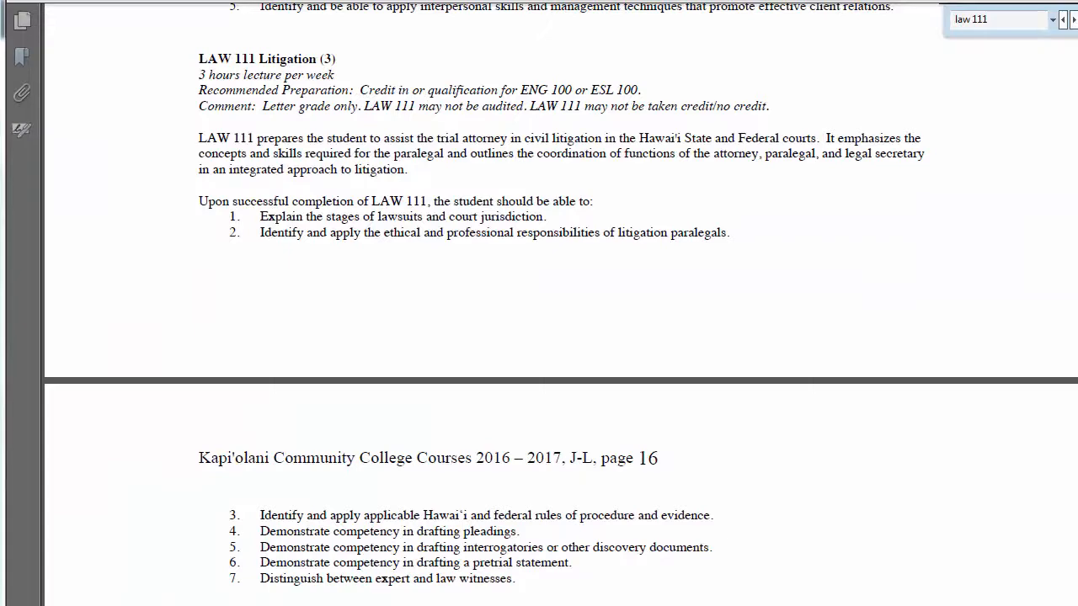
pyautogui.moveTo(546, 216); pyautogui.dragTo(490, 217)
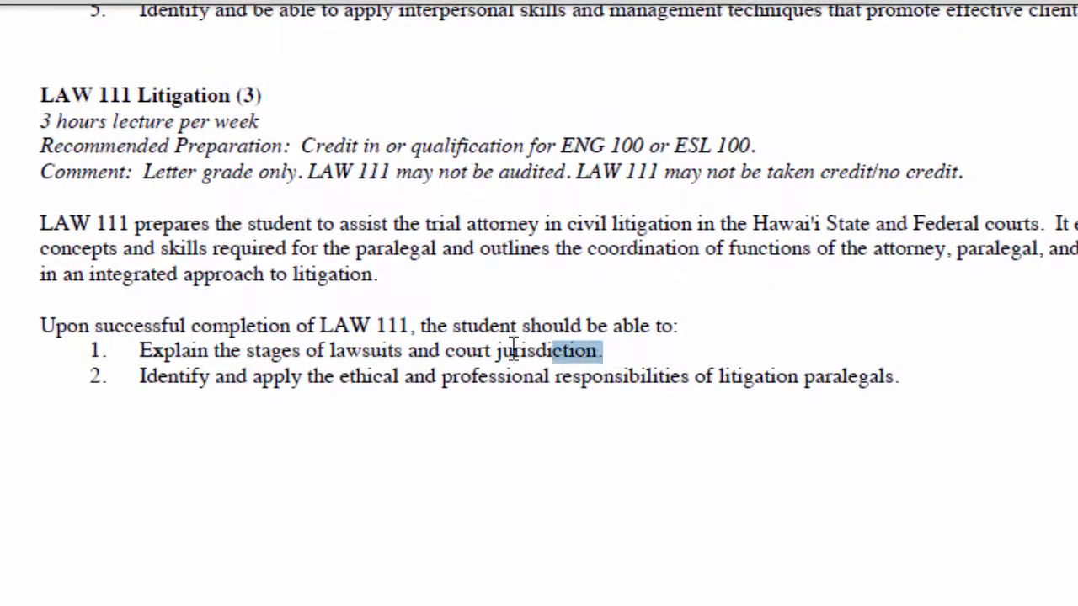
pyautogui.moveTo(514, 350); pyautogui.dragTo(128, 354)
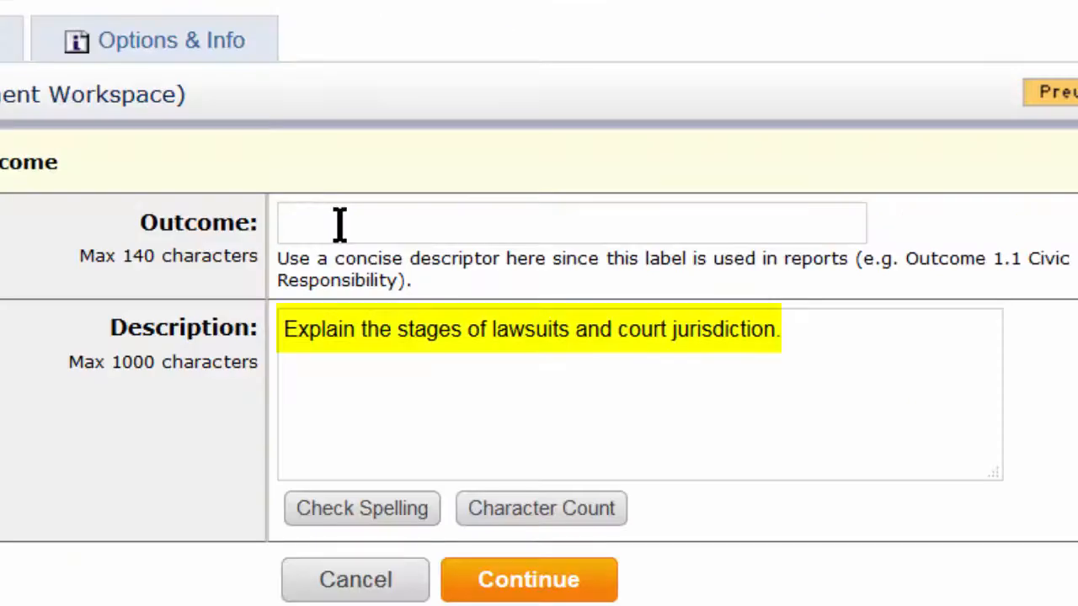
# Label the outcome "Stages of litigation", with "Explain the stages of lawsuits and court jurisdiction." as its description, and save it.
pyautogui.click(340, 223)
pyautogui.write('Stages of')
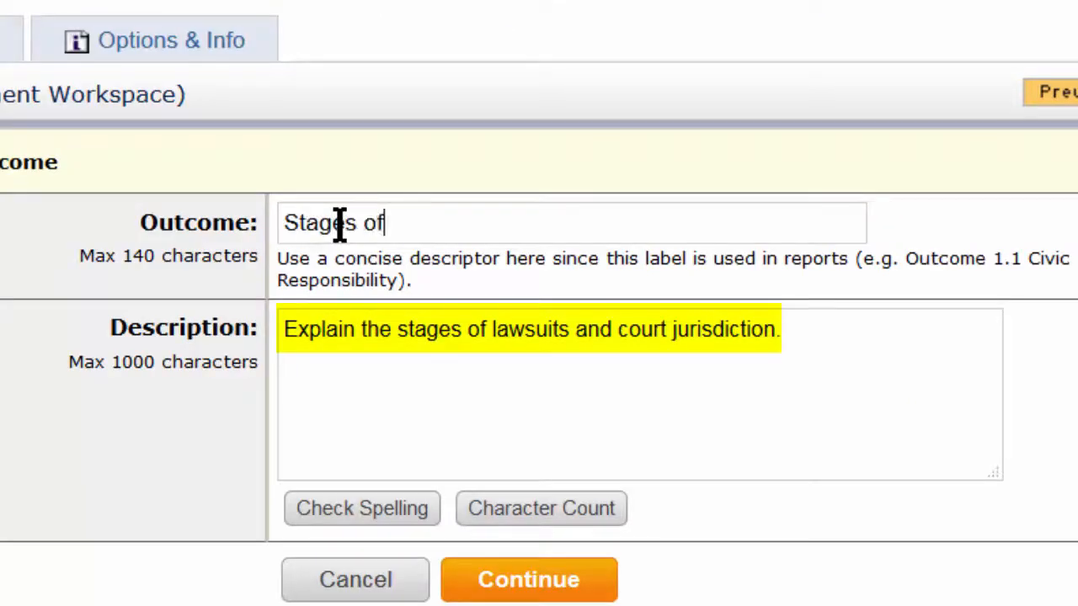
pyautogui.write(' litigatio')
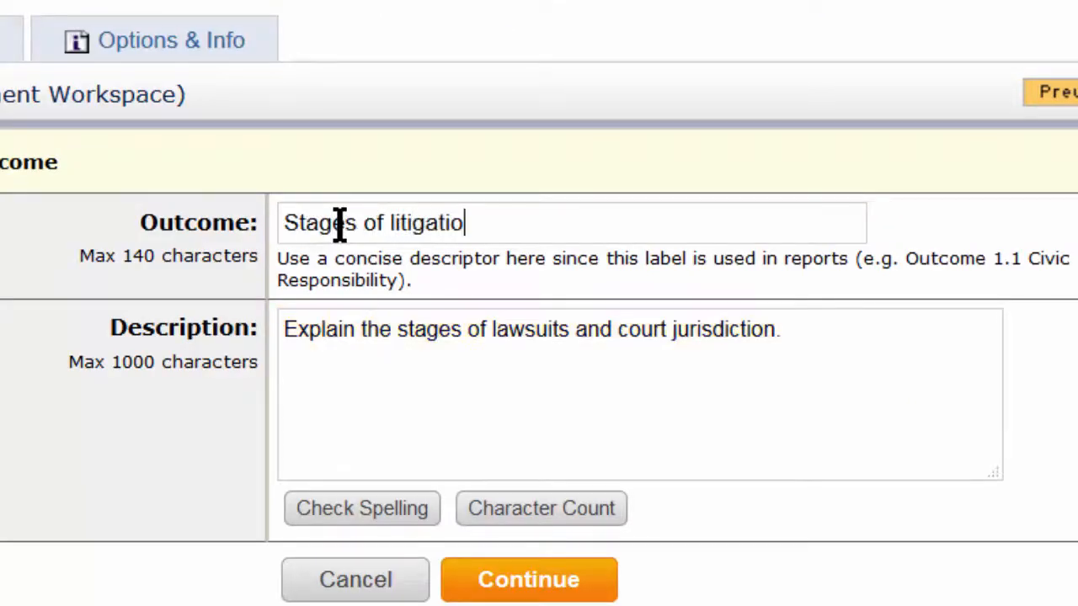
pyautogui.write('n')
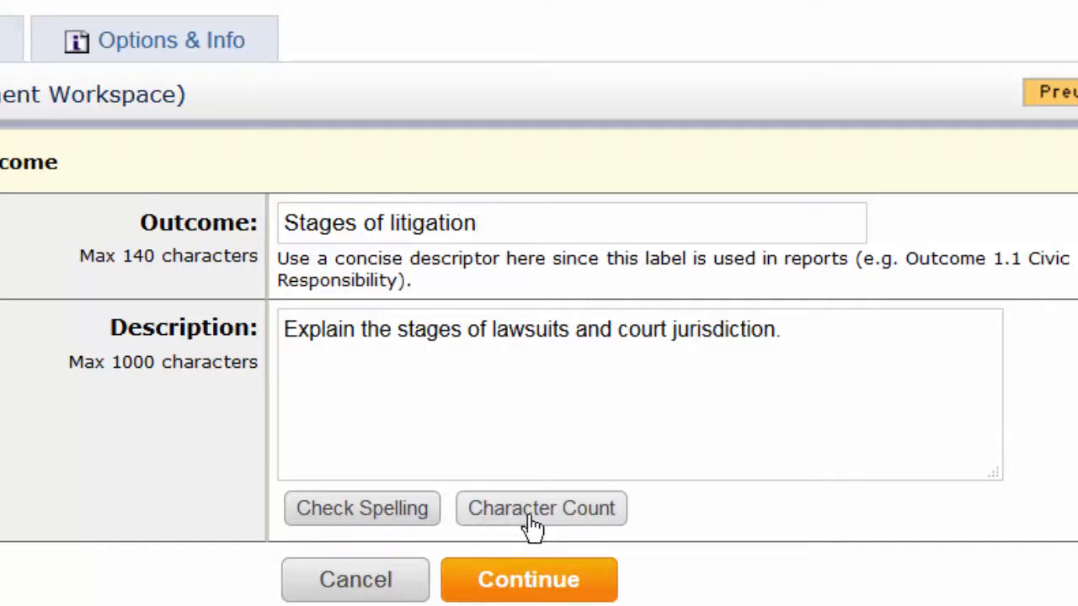
pyautogui.click(527, 581)
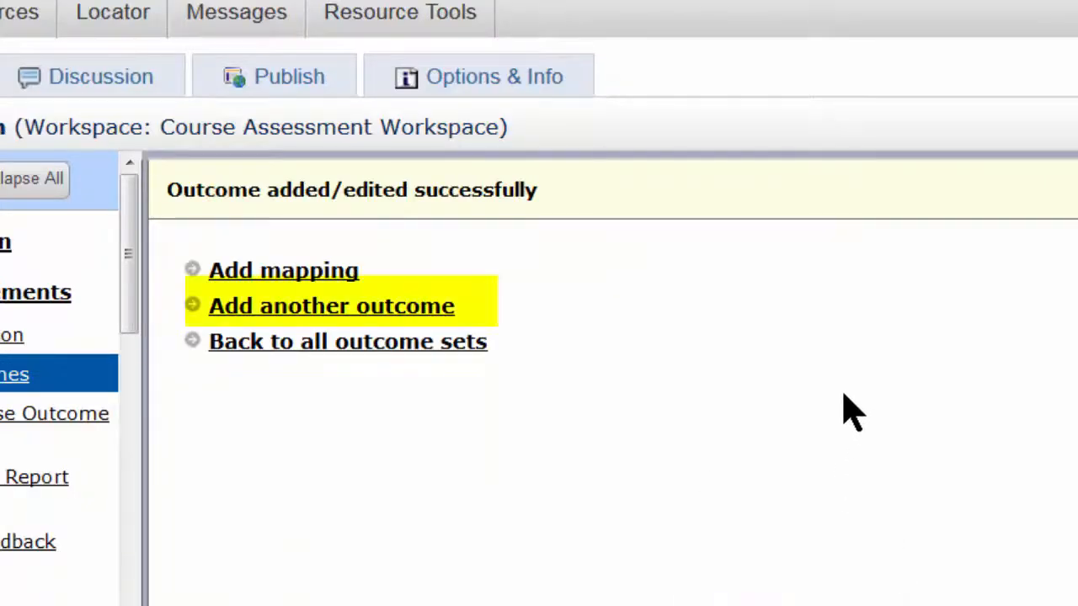
# Add another outcome, "Litigation ethics", described as "Identify and apply the ethical and professional responsibilities of litigation paralegals.", and return to all outcome sets.
pyautogui.click(401, 315)
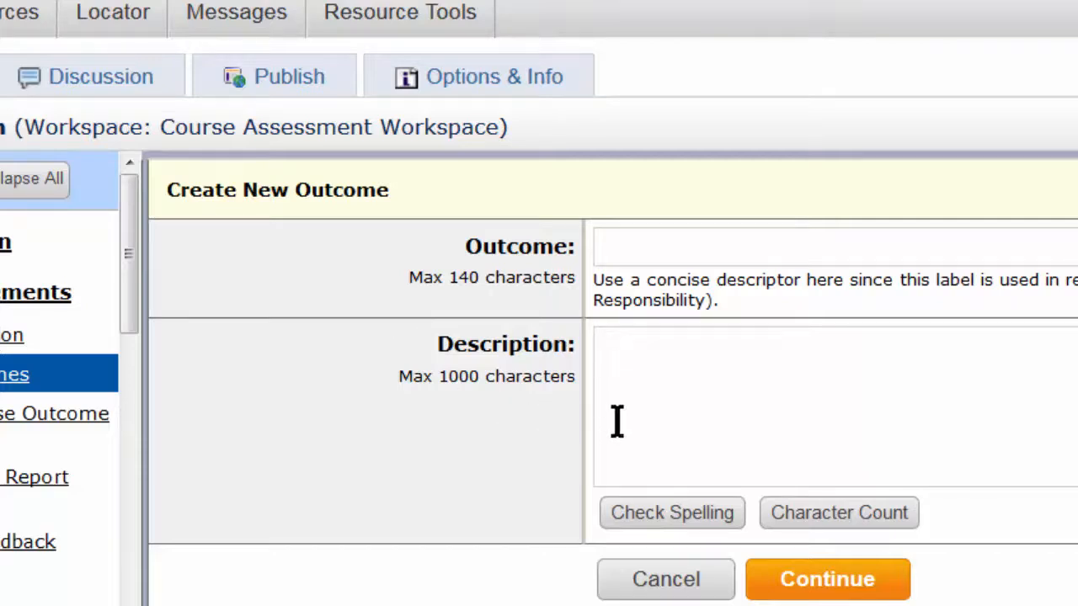
pyautogui.click(827, 579)
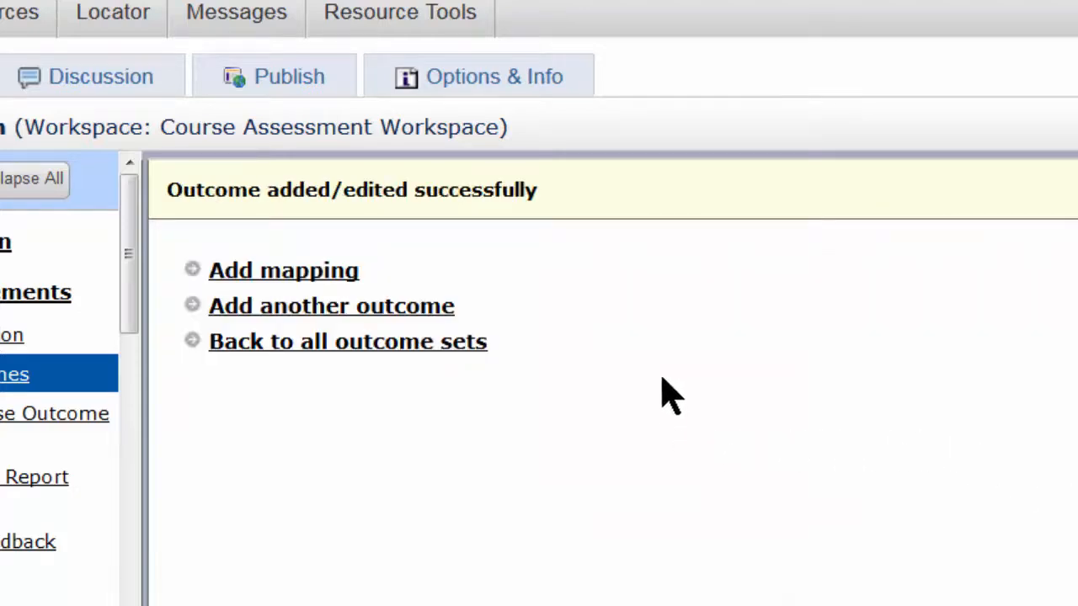
pyautogui.click(403, 345)
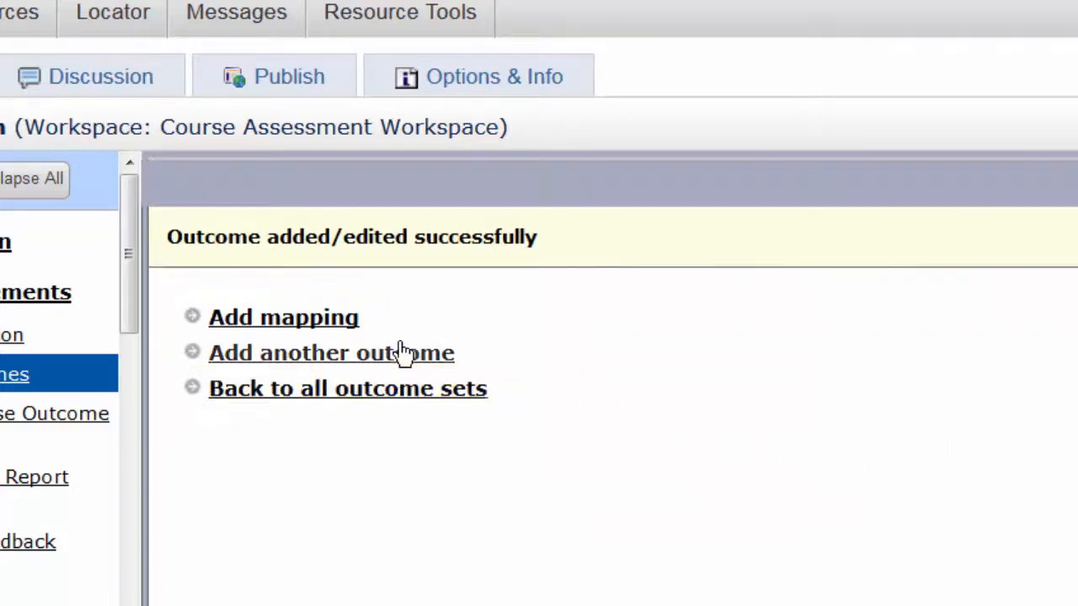
pyautogui.scroll(-3, 655, 446)
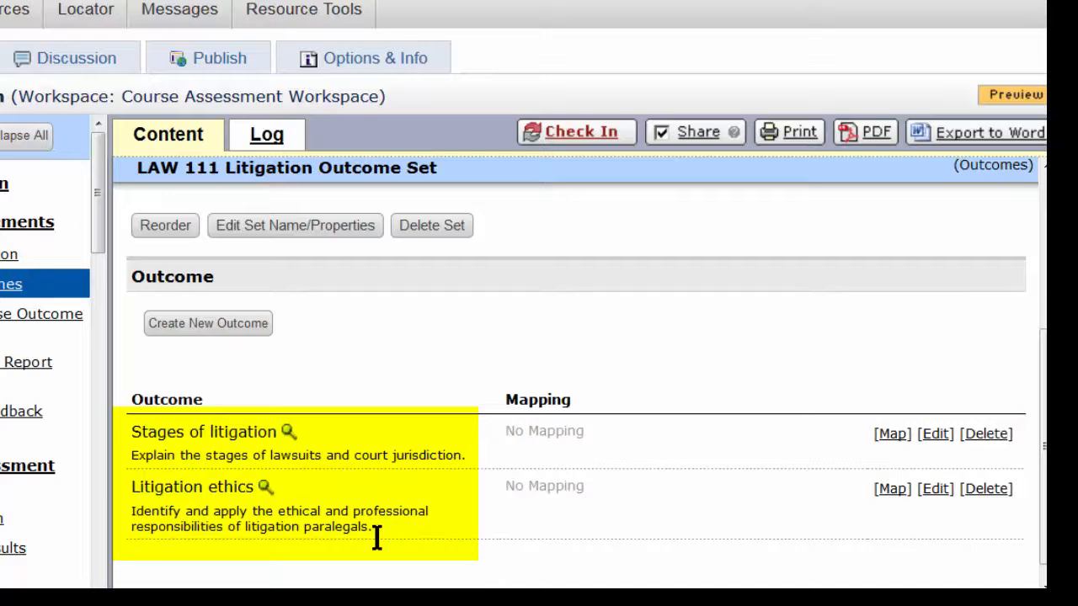
# Reorder the LAW 111 outcome set so Litigation ethics is 1 and Stages of litigation is 2, and save the changes.
pyautogui.scroll(3, 438, 342)
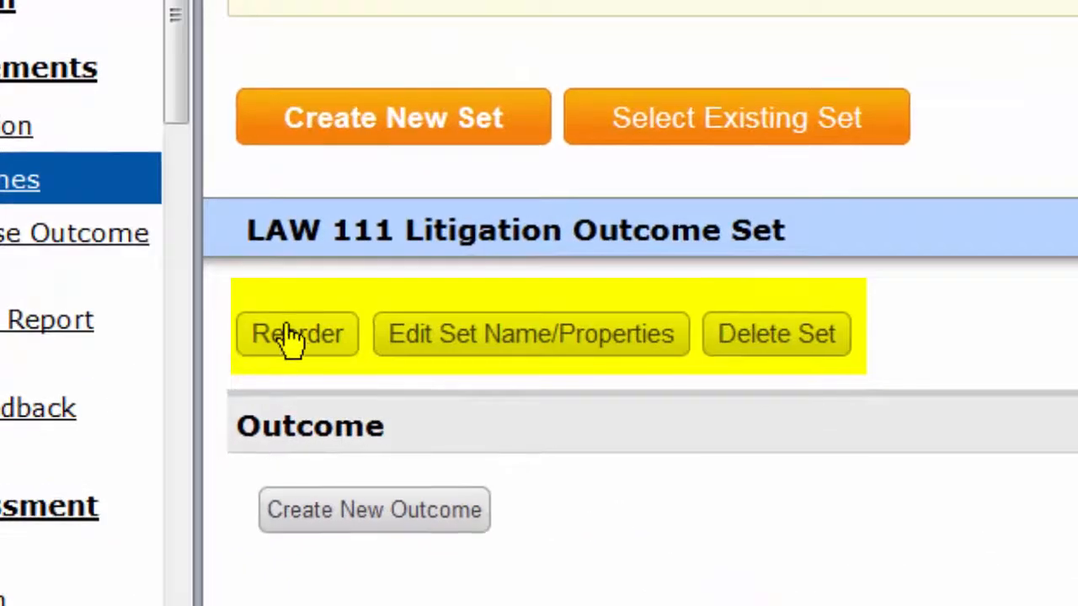
pyautogui.click(290, 337)
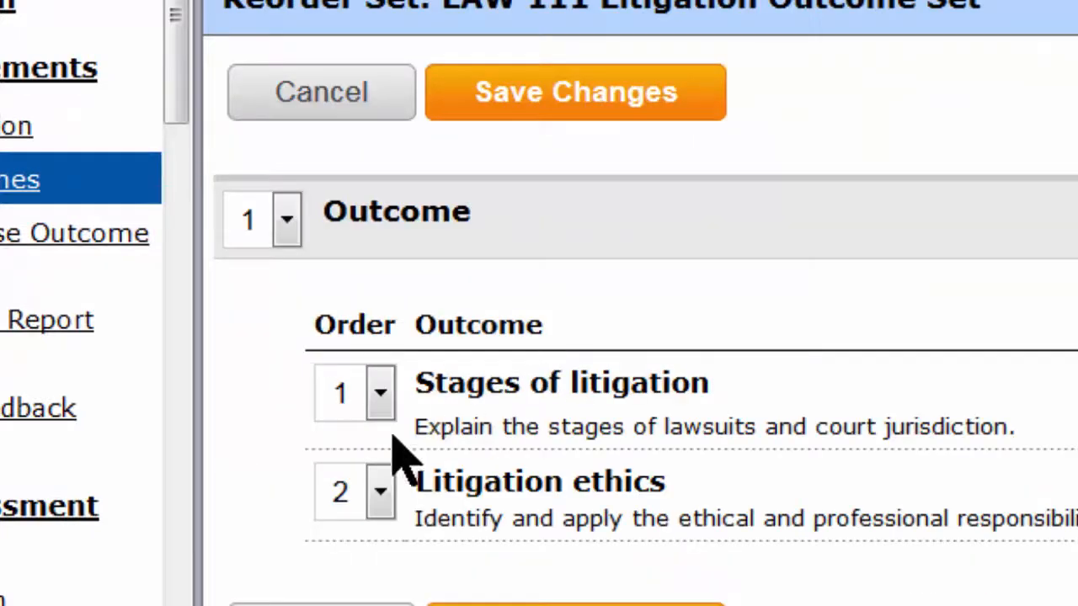
pyautogui.click(379, 396)
pyautogui.click(352, 480)
pyautogui.click(380, 496)
pyautogui.click(358, 539)
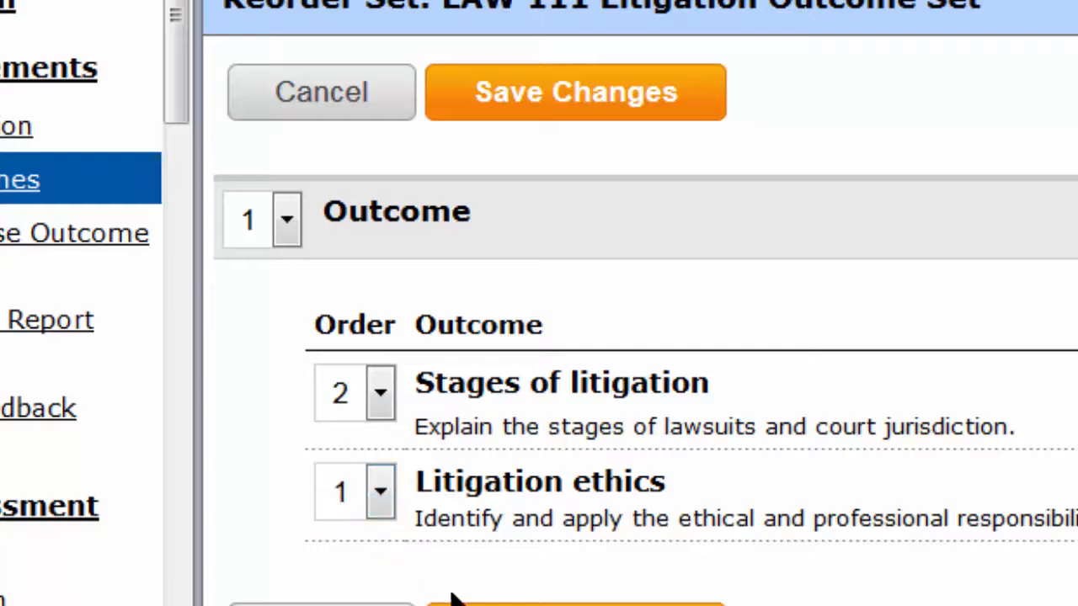
pyautogui.click(575, 603)
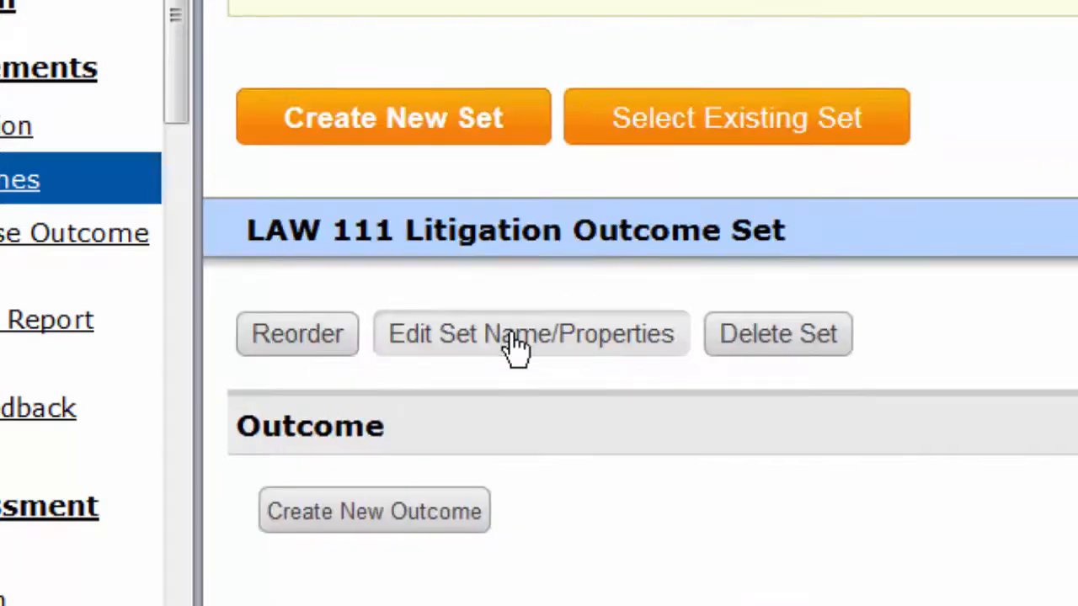
# Edit the properties of the LAW 111 Litigation Outcome Set to allow mapping from other sets.
pyautogui.click(514, 341)
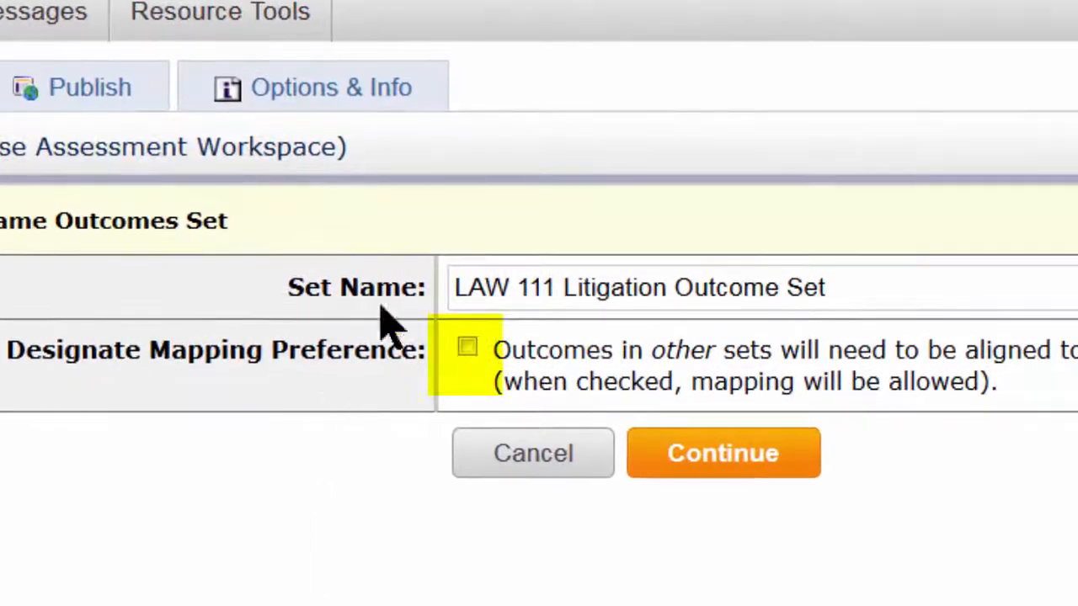
pyautogui.click(468, 347)
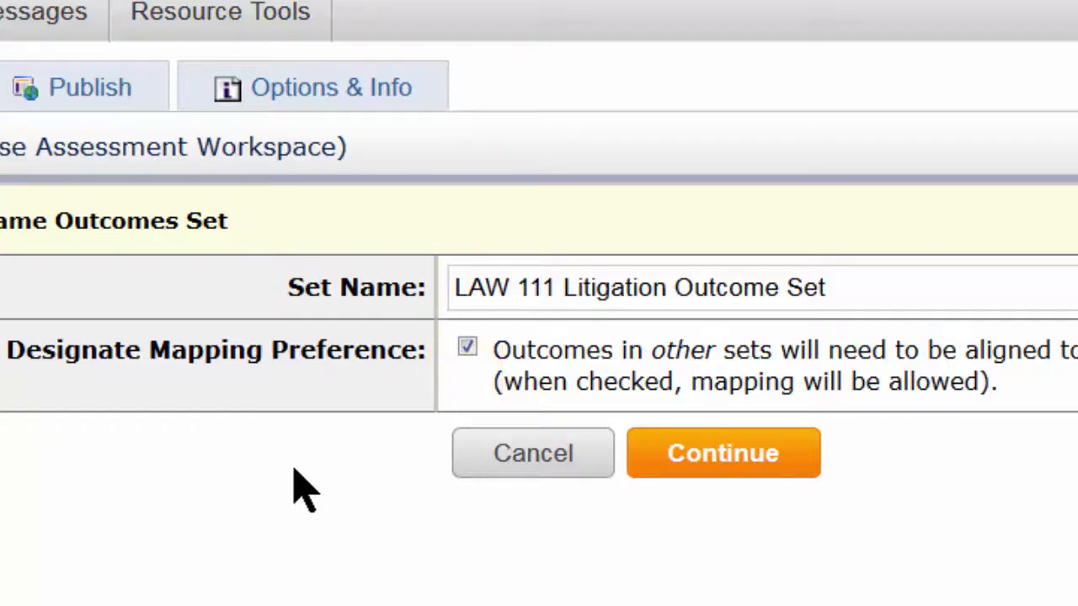
pyautogui.click(695, 462)
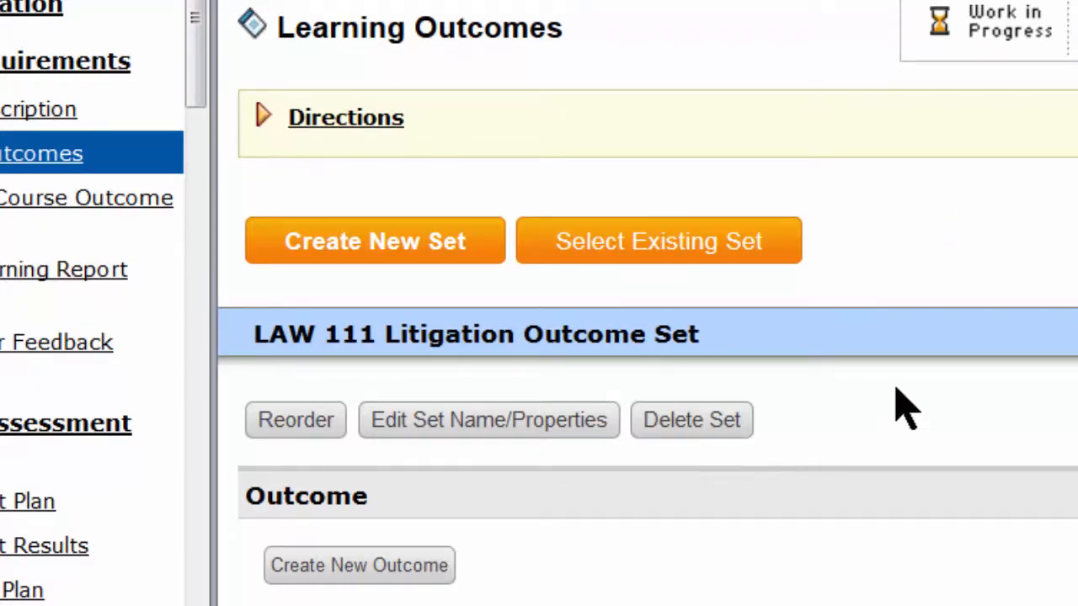
# Review the finished outcome set and check the Learning Outcomes area back in.
pyautogui.scroll(-5, 898, 388)
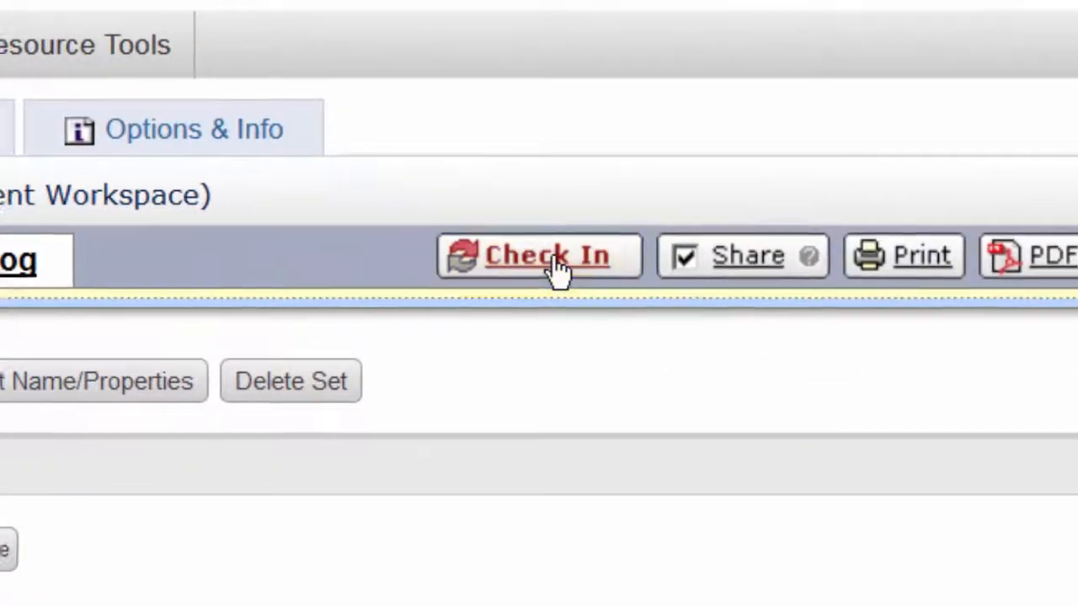
pyautogui.click(556, 268)
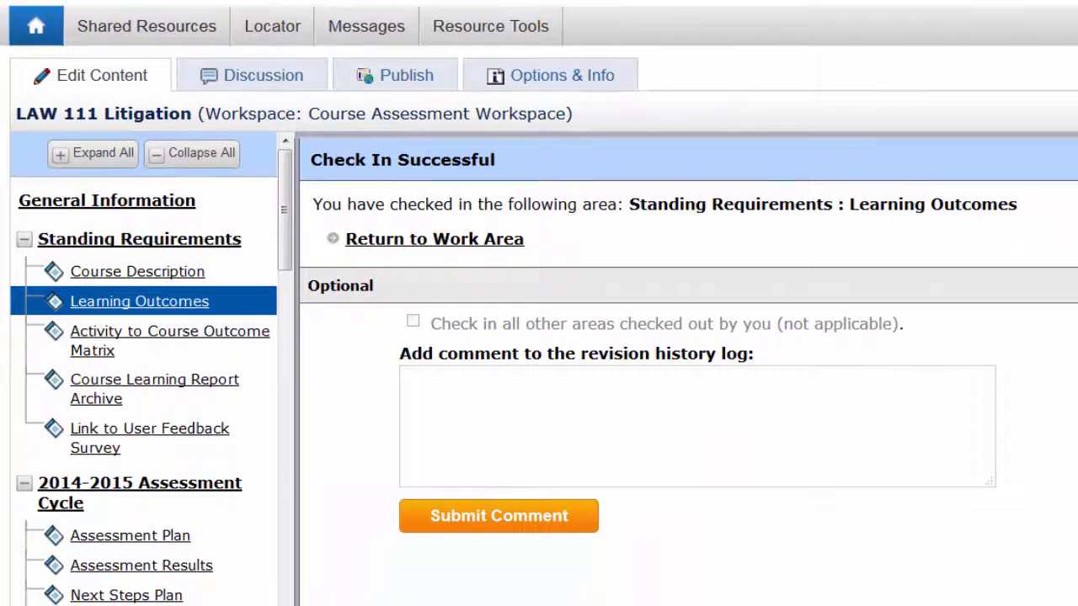